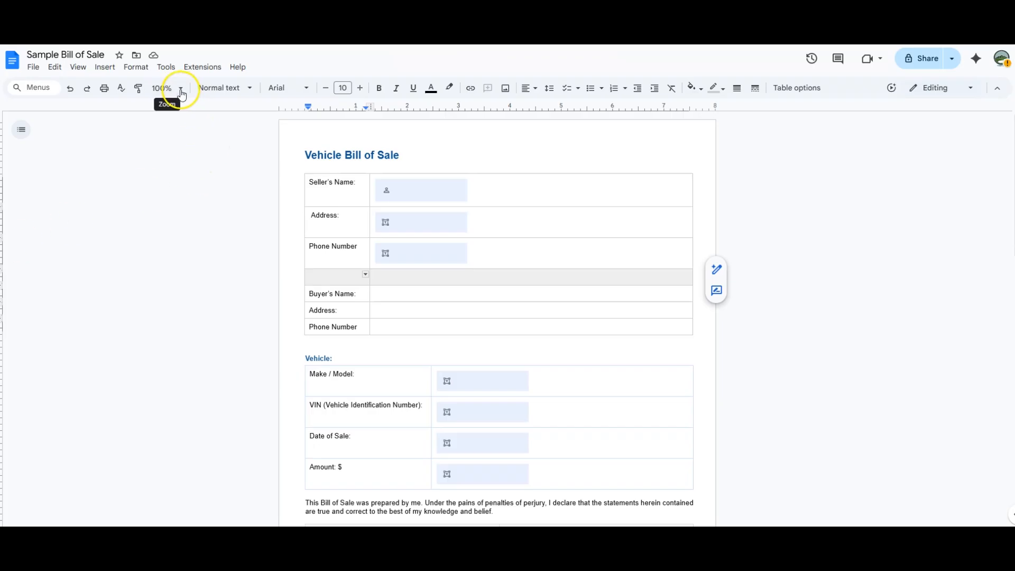
# Open the document's eSignature tools and add a second signer labelled "Buyer" followed by the buyer's full name.
pyautogui.click(168, 68)
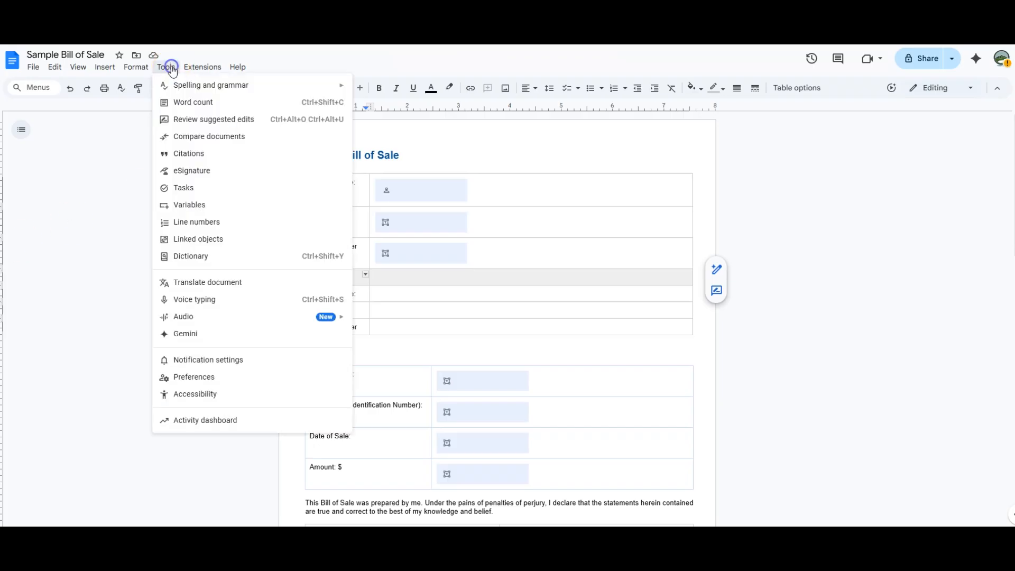
pyautogui.click(191, 170)
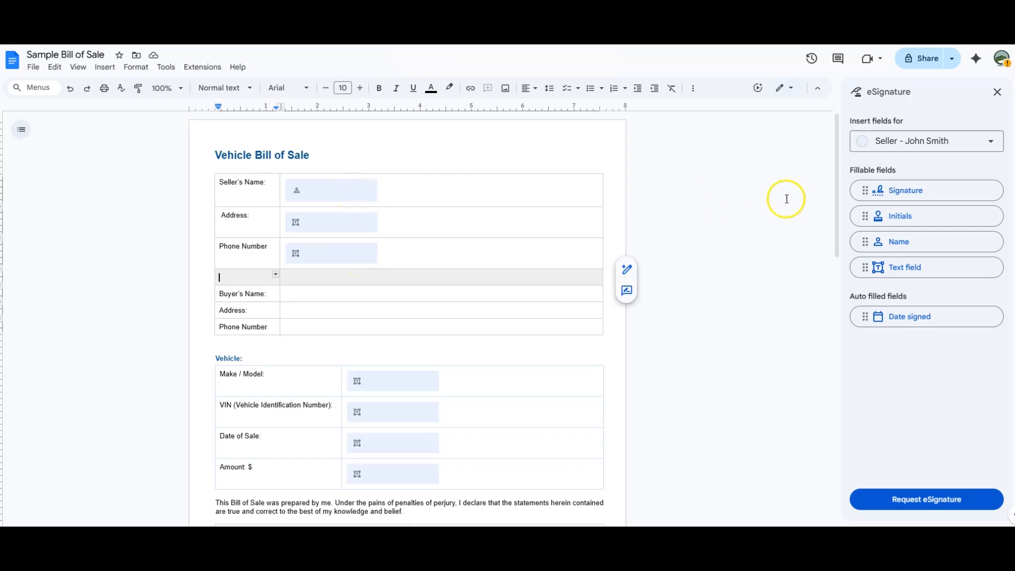
pyautogui.click(910, 149)
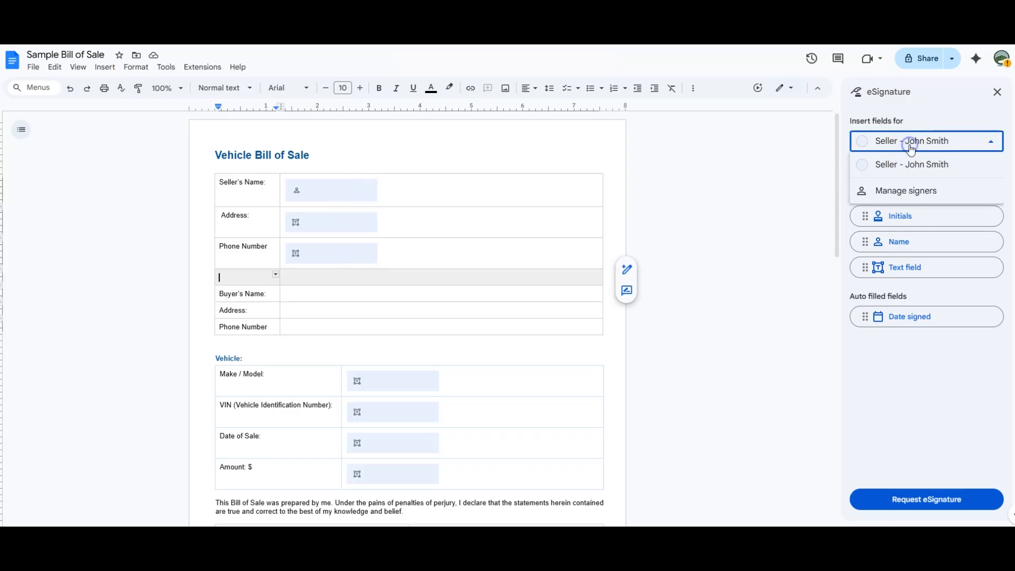
pyautogui.click(906, 191)
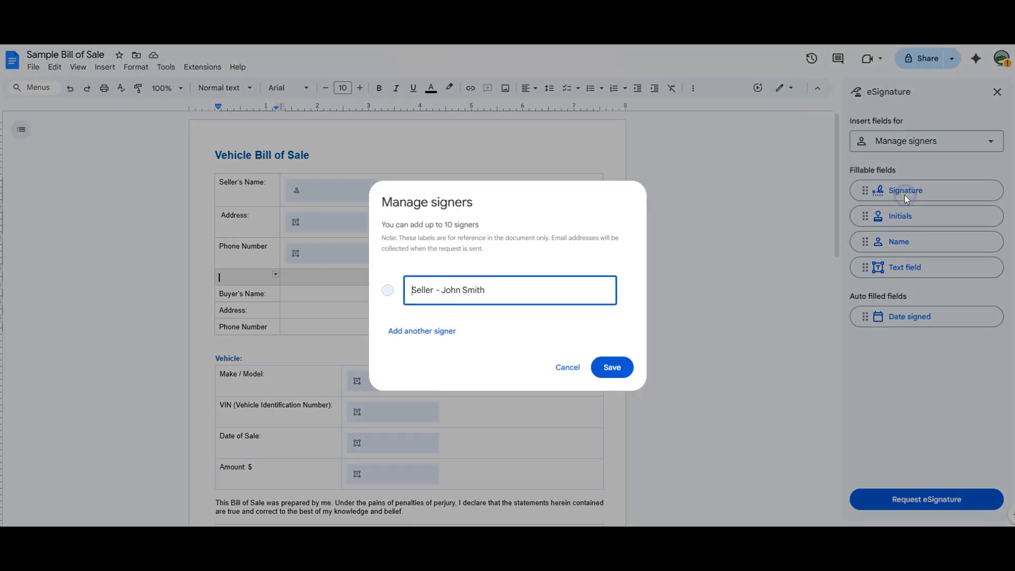
pyautogui.click(422, 333)
pyautogui.click(408, 304)
pyautogui.write('Buyer - Mary Jones')
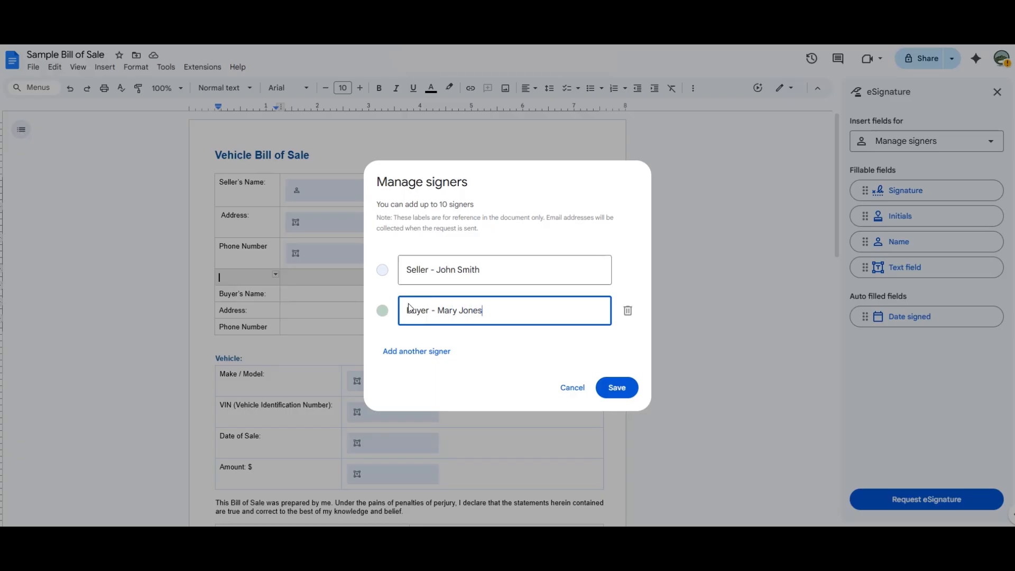
pyautogui.click(617, 389)
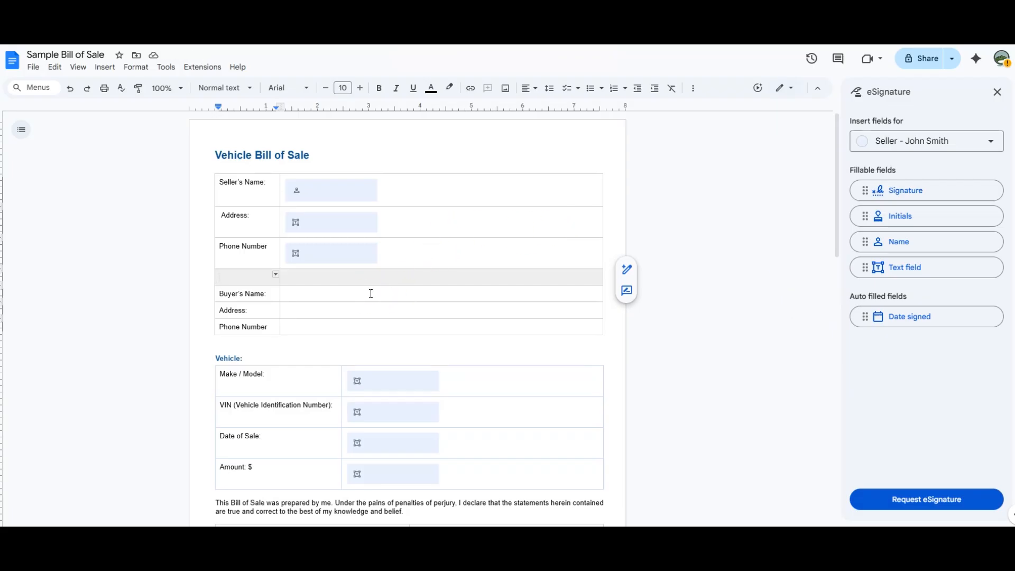
# Insert the buyer's Name field in the Buyer's Name row and buyer text fields in the Address and Phone Number rows below it.
pyautogui.click(371, 293)
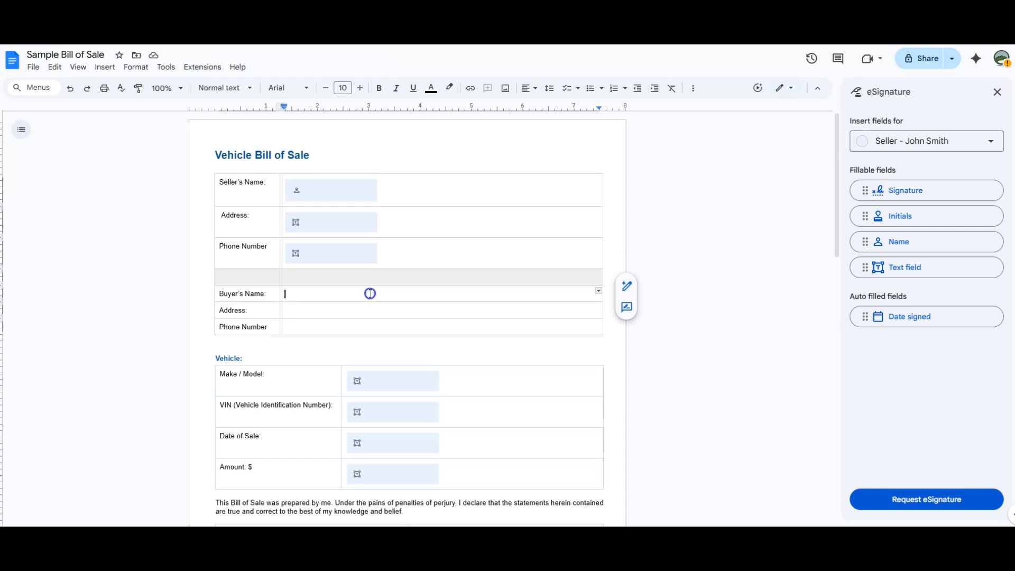
pyautogui.click(946, 147)
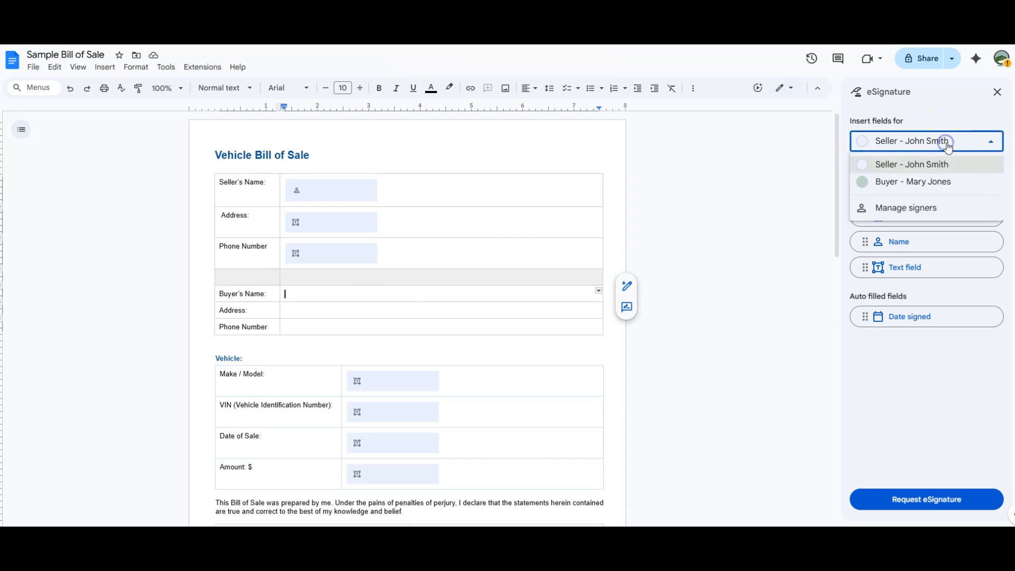
pyautogui.click(939, 181)
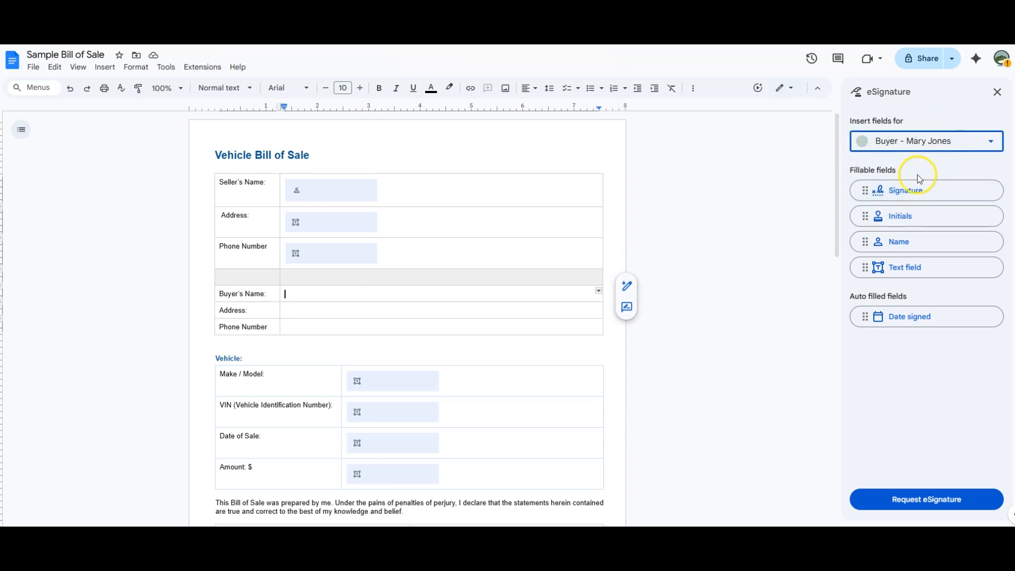
pyautogui.moveTo(912, 249); pyautogui.dragTo(385, 293)
pyautogui.click(411, 324)
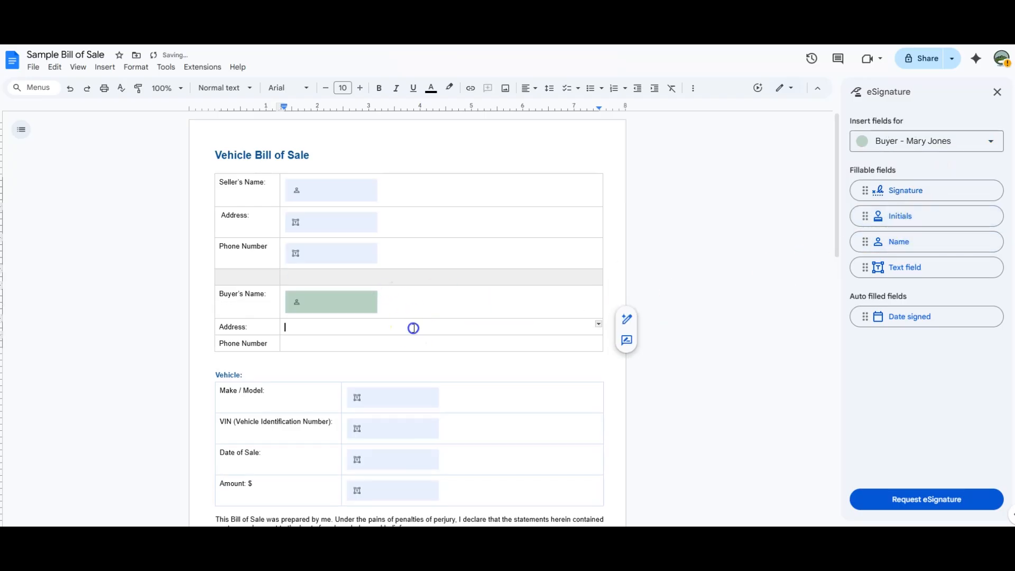
pyautogui.click(901, 268)
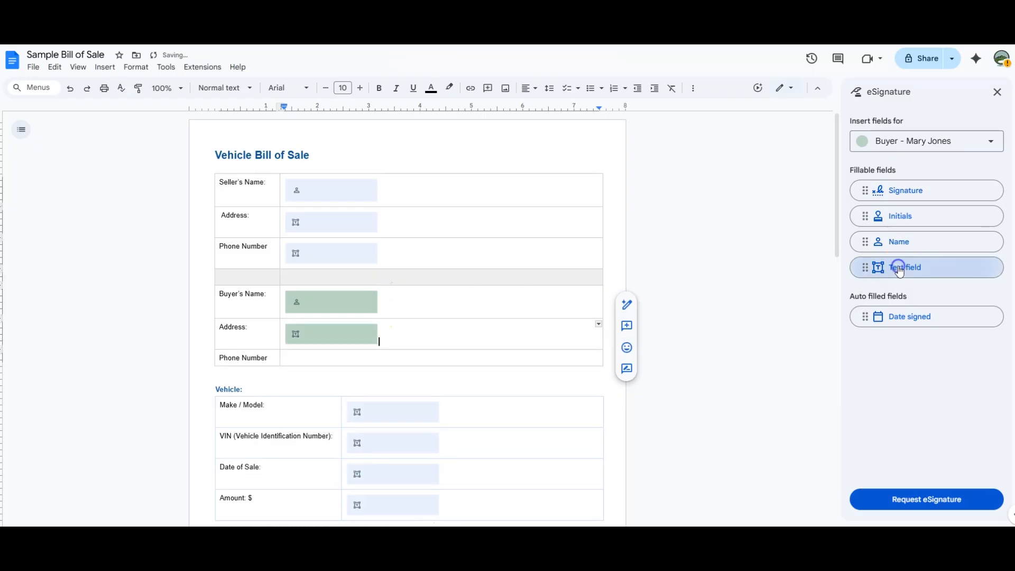
pyautogui.click(386, 356)
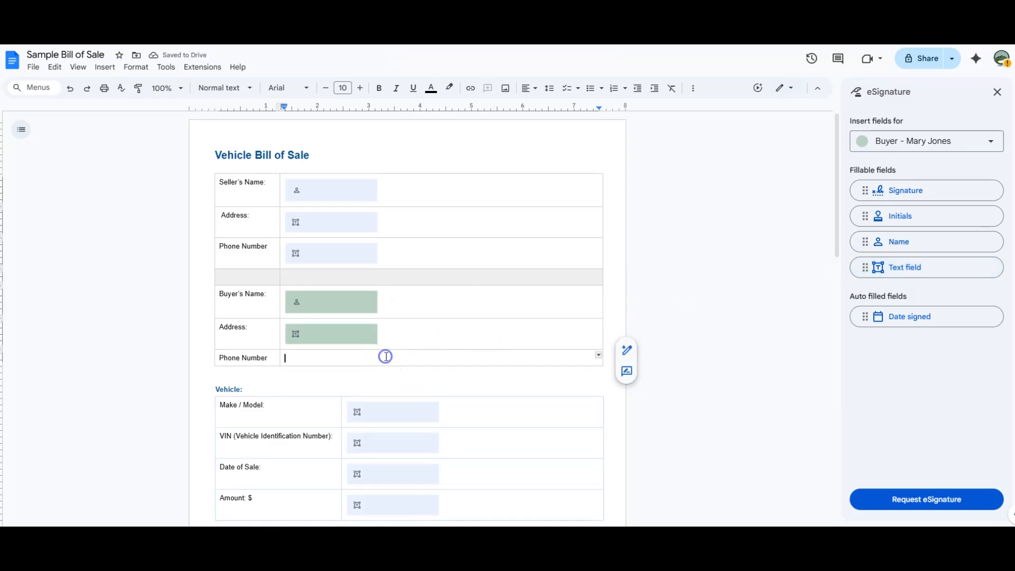
pyautogui.click(900, 270)
# Insert the buyer's Signature field beside Signature of Buyer and a Date signed field beside the Date below it.
pyautogui.scroll(-6, 684, 271)
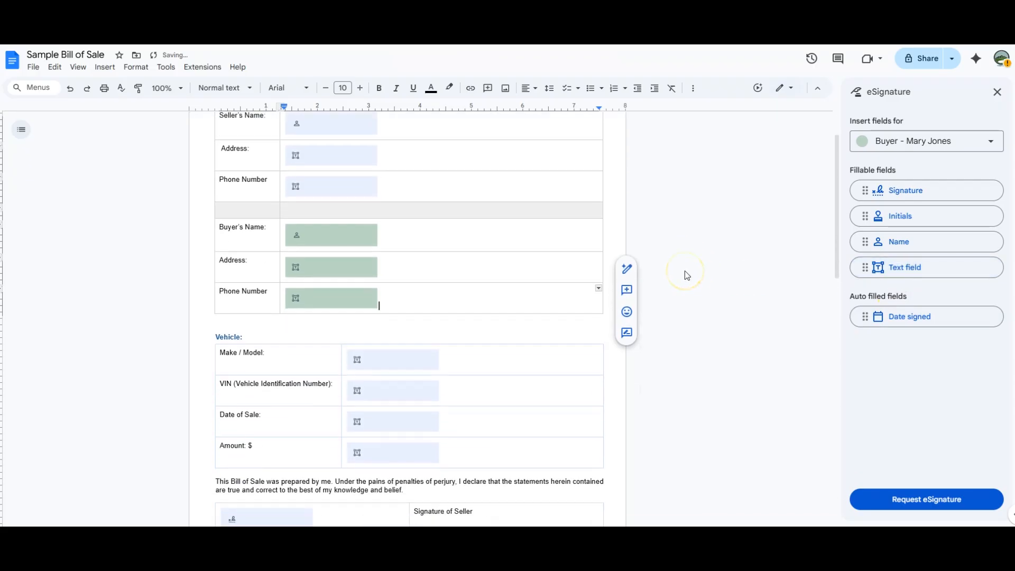
pyautogui.scroll(-1, 684, 271)
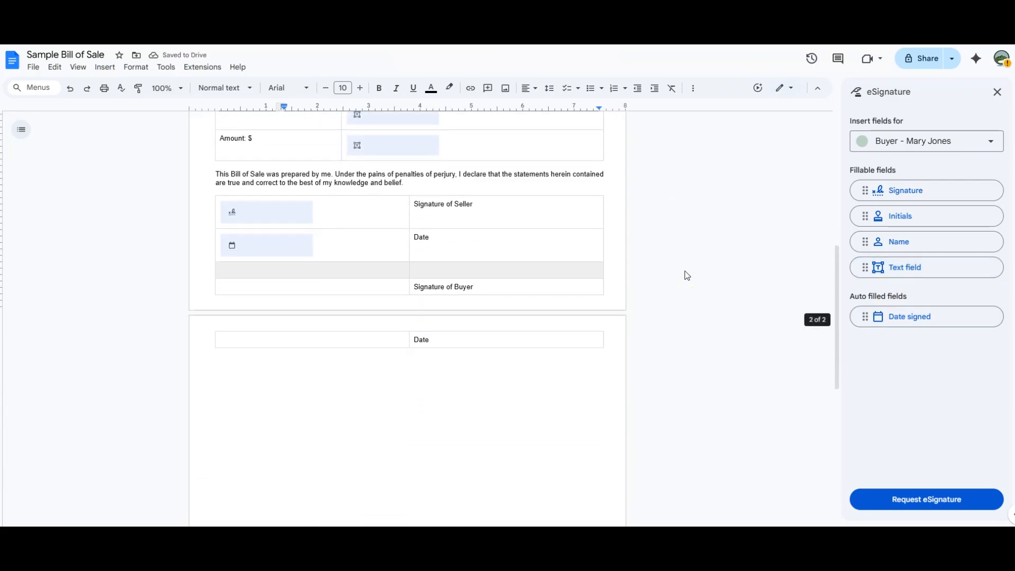
pyautogui.click(390, 286)
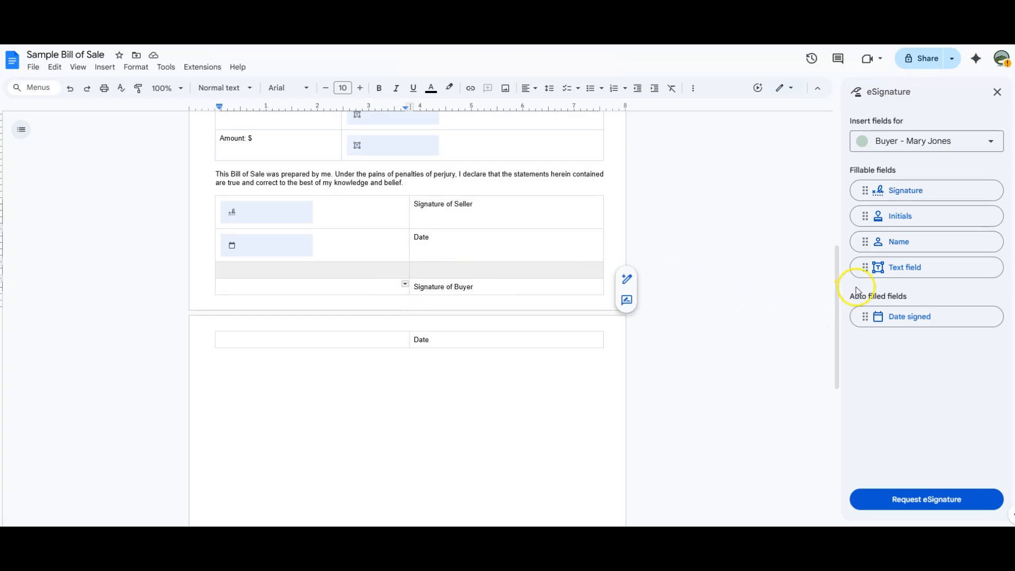
pyautogui.click(905, 194)
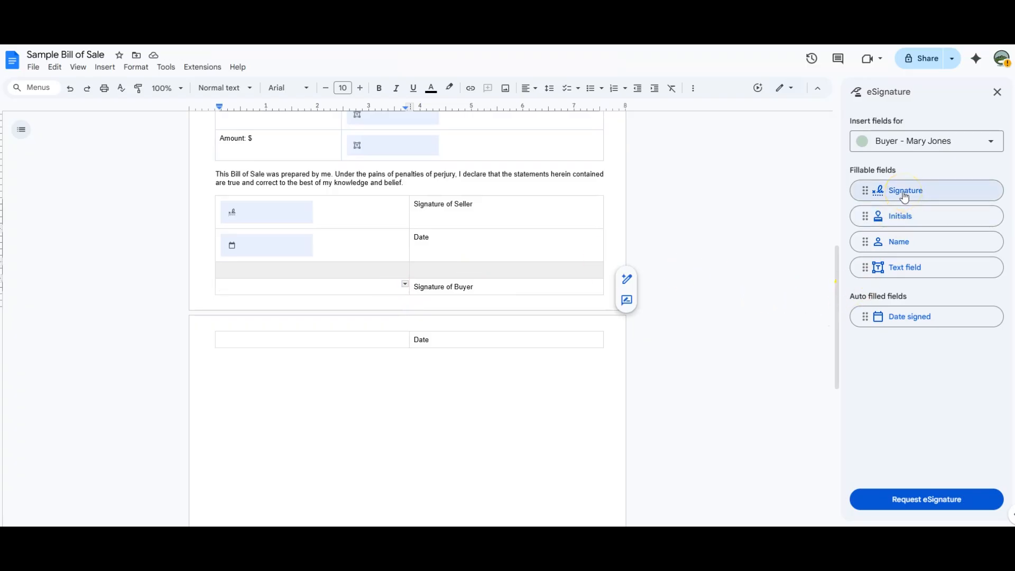
pyautogui.click(315, 370)
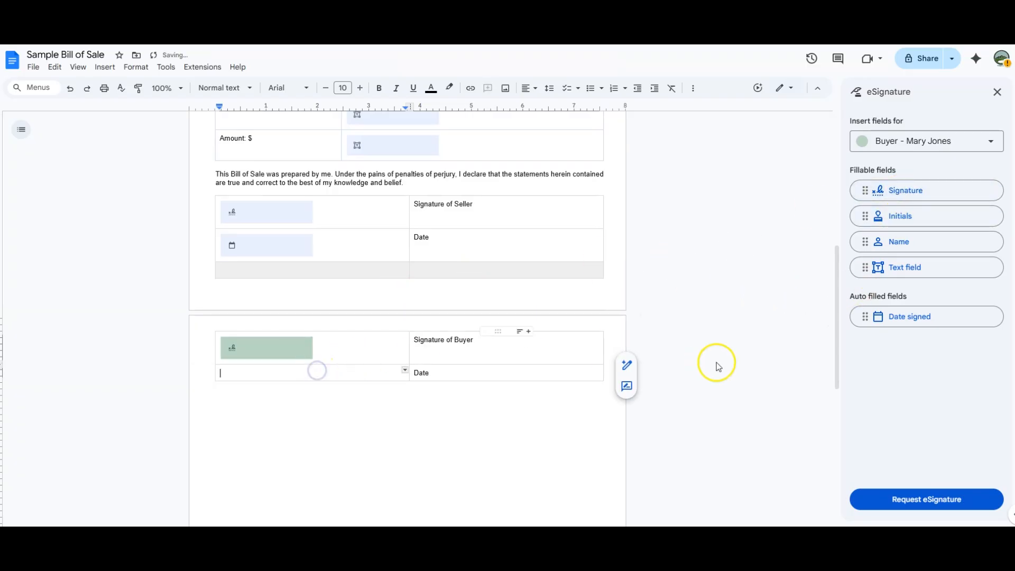
pyautogui.click(895, 316)
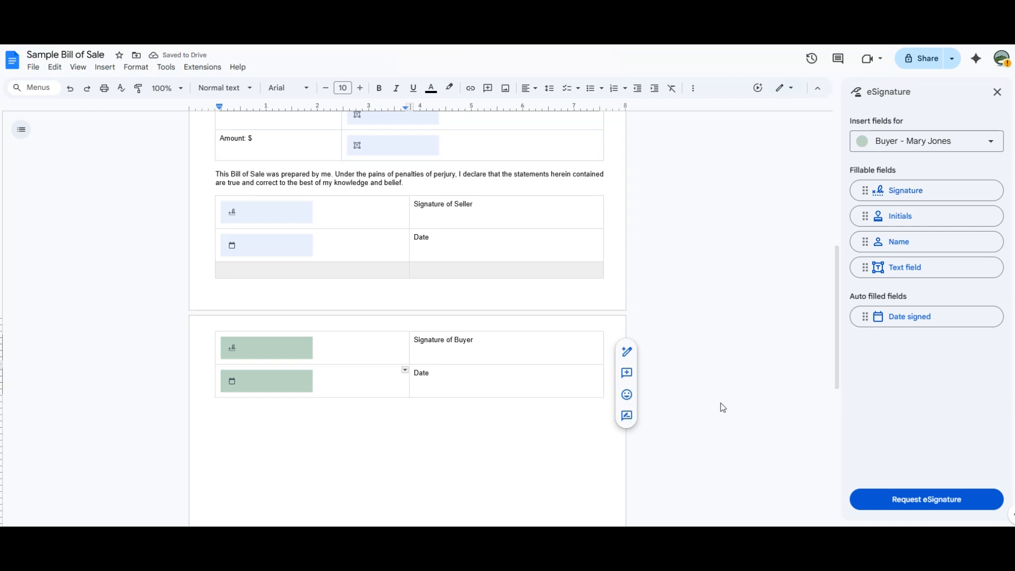
# Send the eSignature request to the seller and buyer with the message "Please sign this document to complete.".
pyautogui.click(890, 499)
pyautogui.scroll(1, 301, 225)
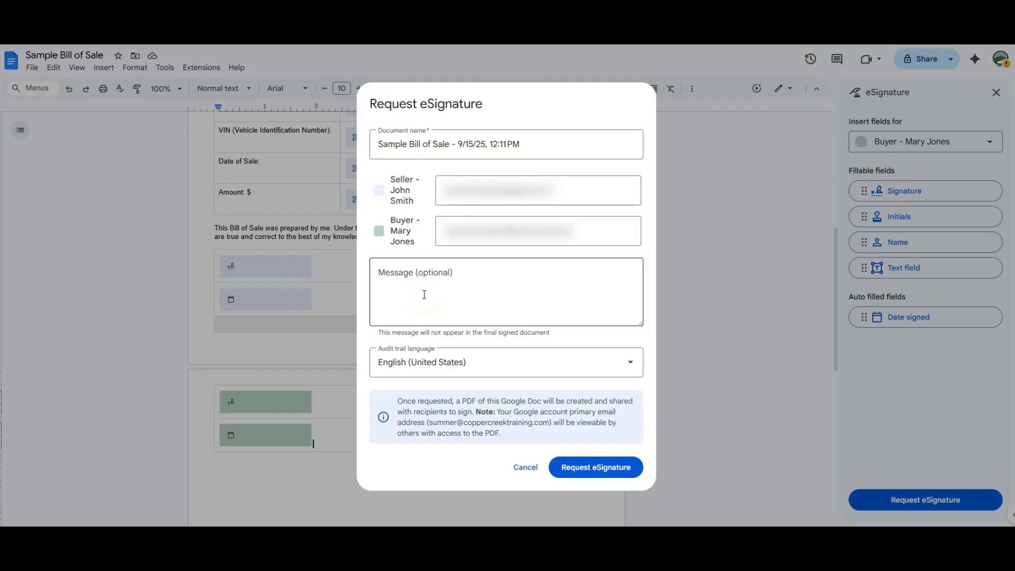
pyautogui.click(423, 295)
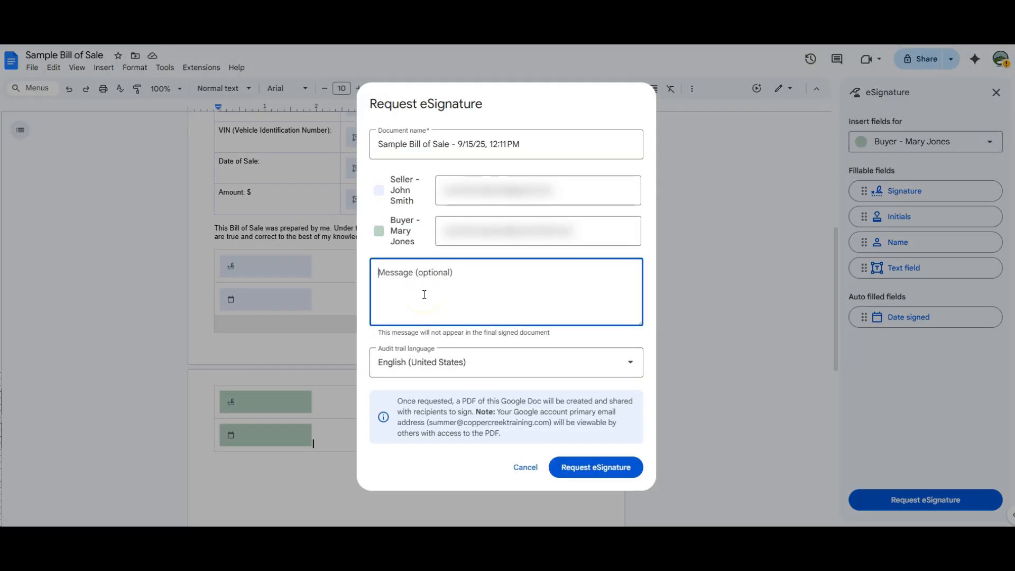
pyautogui.write('P')
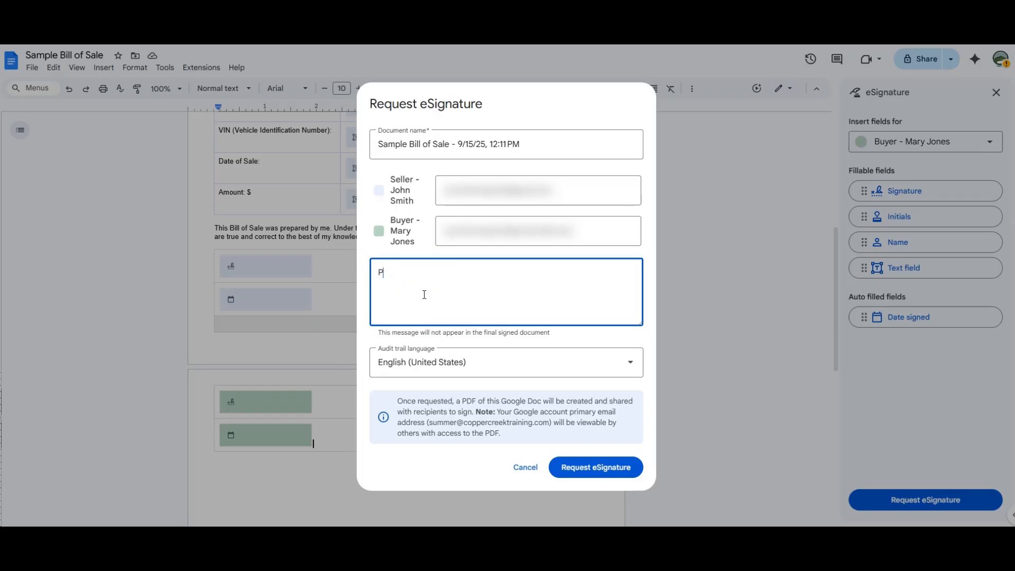
pyautogui.write('lease sign this document to complete.')
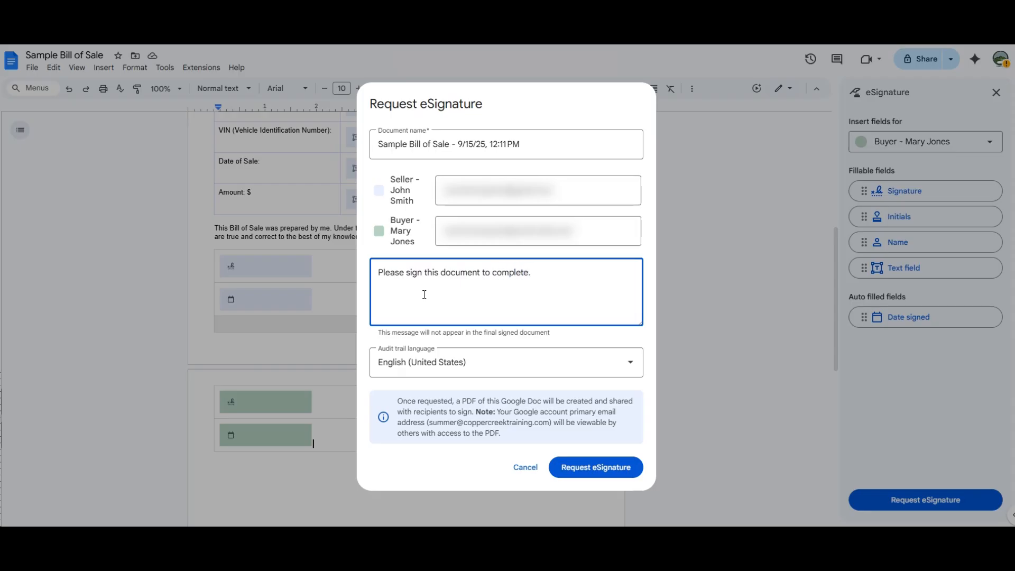
pyautogui.click(598, 467)
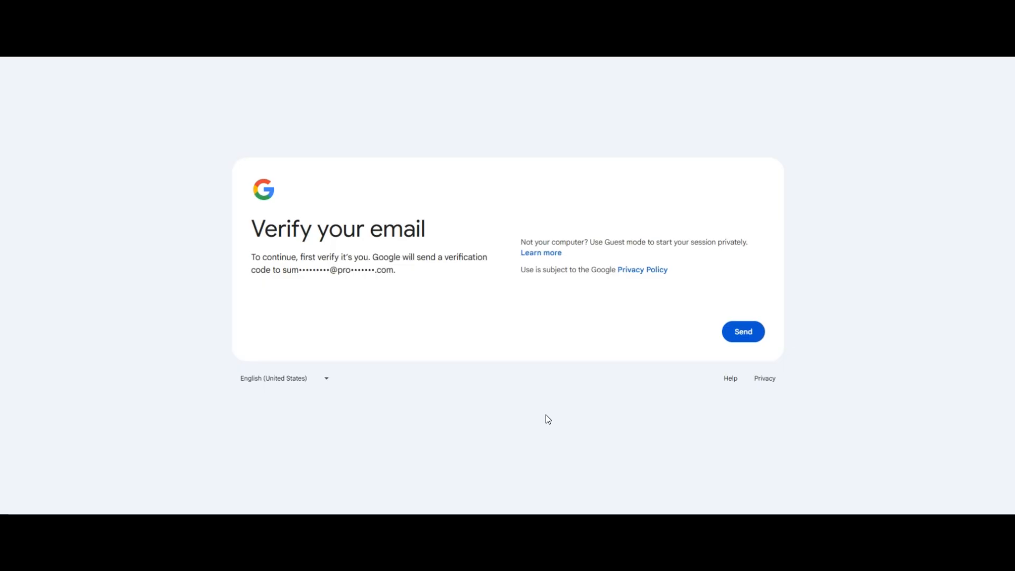
# Verify the signer's e-mail by submitting the verification code to open the bill of sale for signing.
pyautogui.click(132, 155)
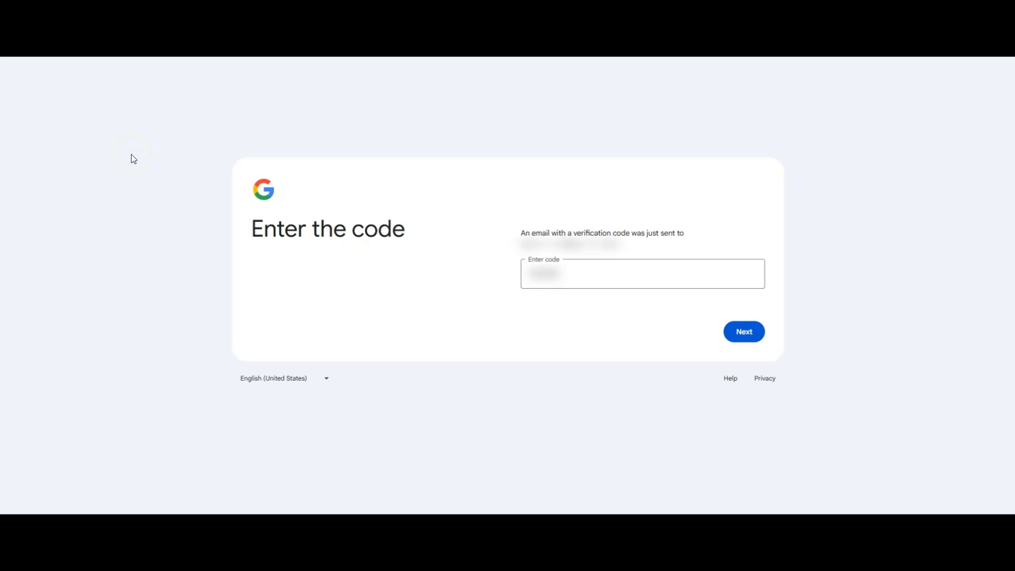
pyautogui.click(750, 336)
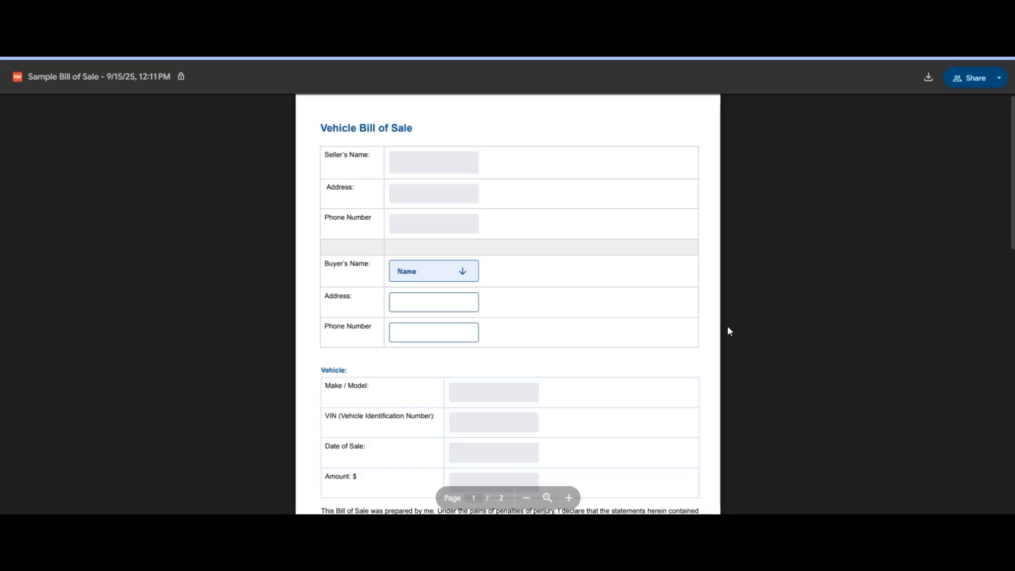
# Sign the buyer's signature field, adopting a signature with the full name "test signer" and the initials "TS".
pyautogui.scroll(-2, 723, 324)
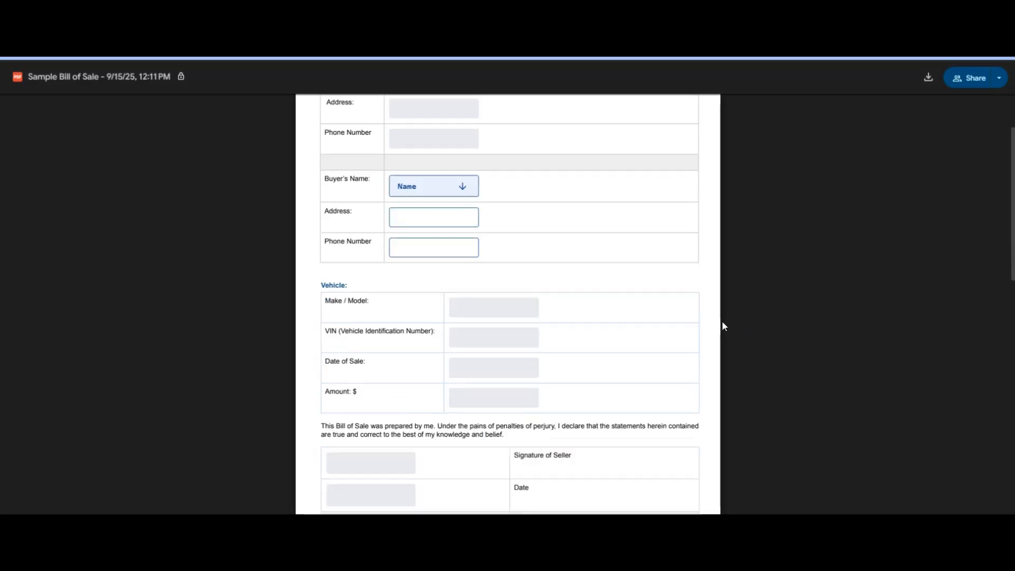
pyautogui.scroll(-5, 638, 246)
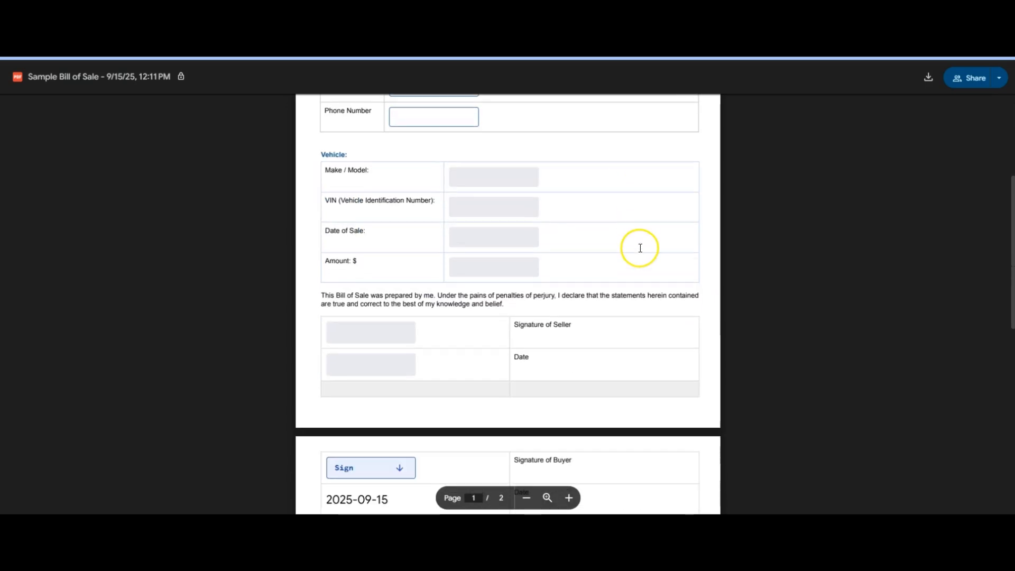
pyautogui.click(380, 320)
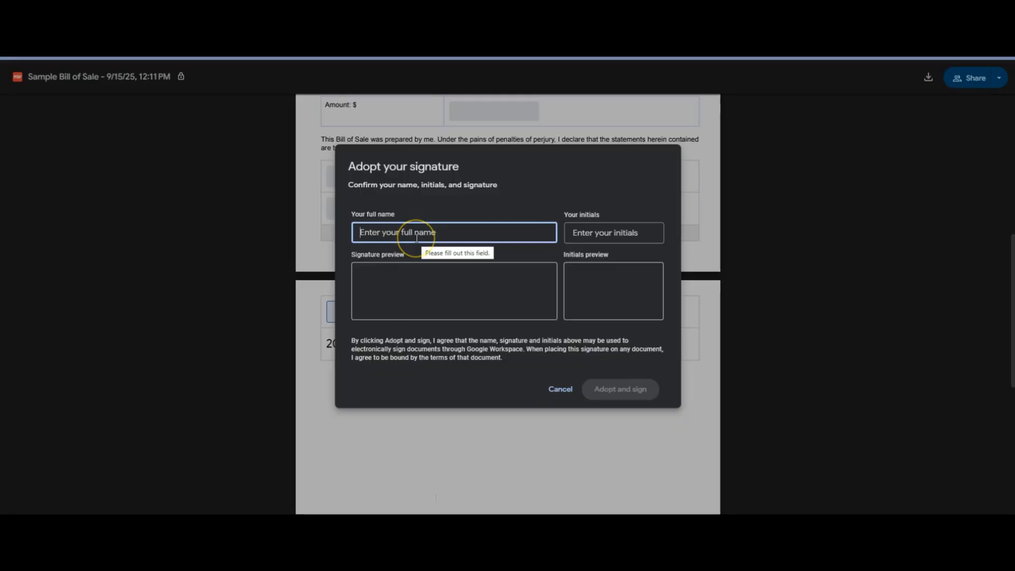
pyautogui.write('test signer')
pyautogui.press('Tab')
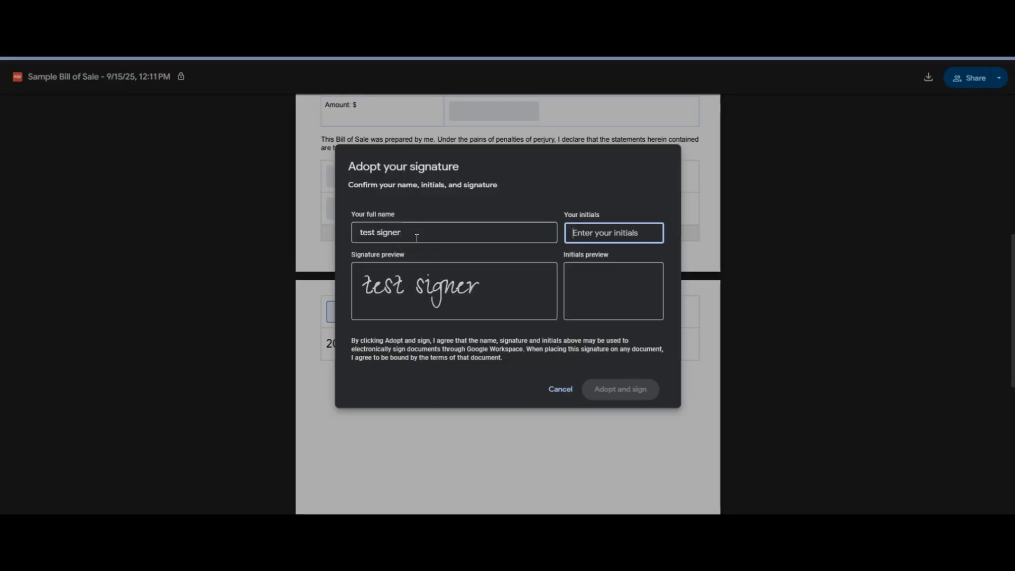
pyautogui.write('TS')
pyautogui.press('Tab')
pyautogui.click(605, 382)
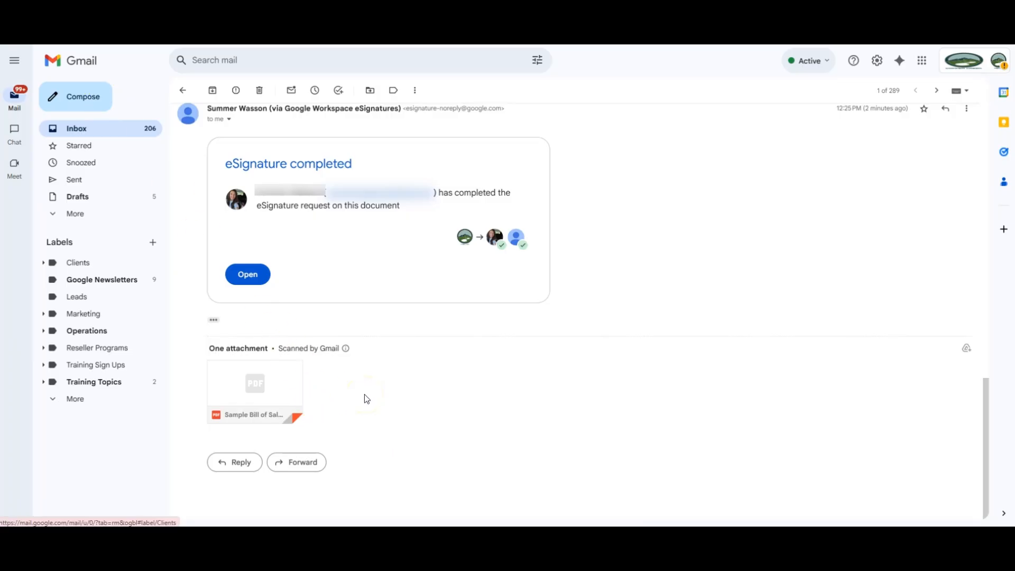
# From the eSignature completion e-mail in Gmail, open the attached Sample Bill of Sale PDF and review its completed fields and signatures.
pyautogui.moveTo(286, 391)
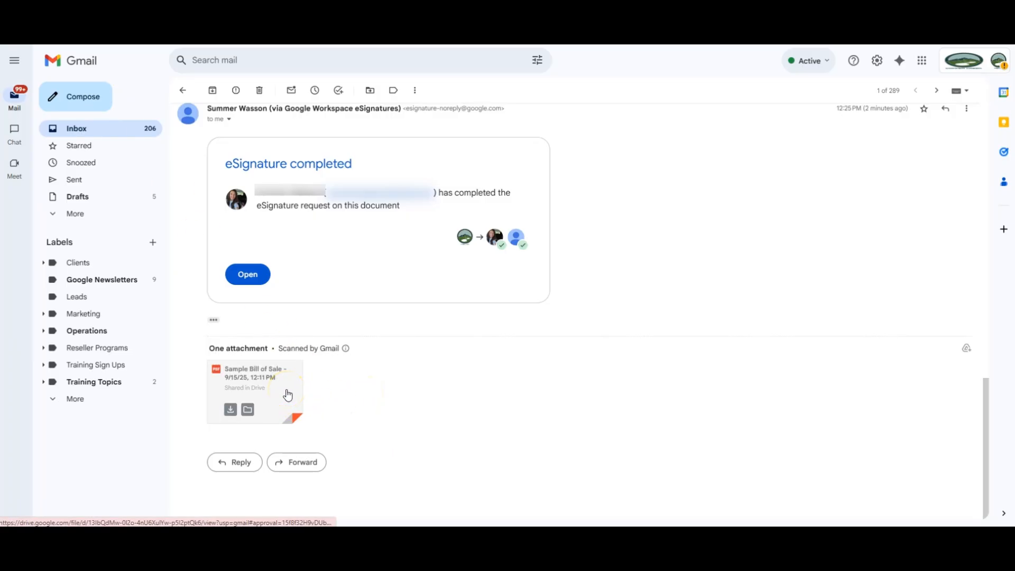
pyautogui.click(287, 393)
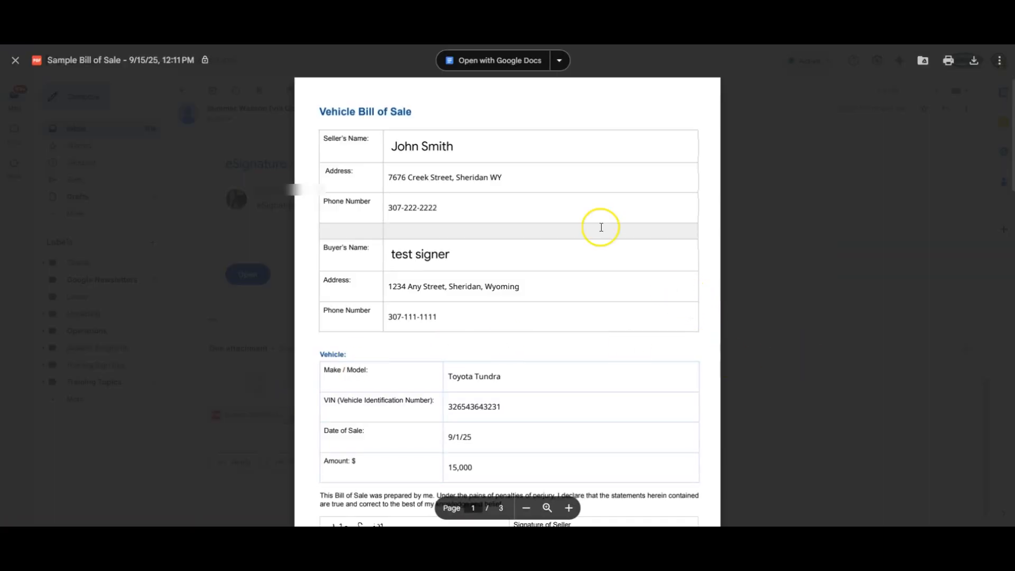
pyautogui.scroll(-5, 617, 235)
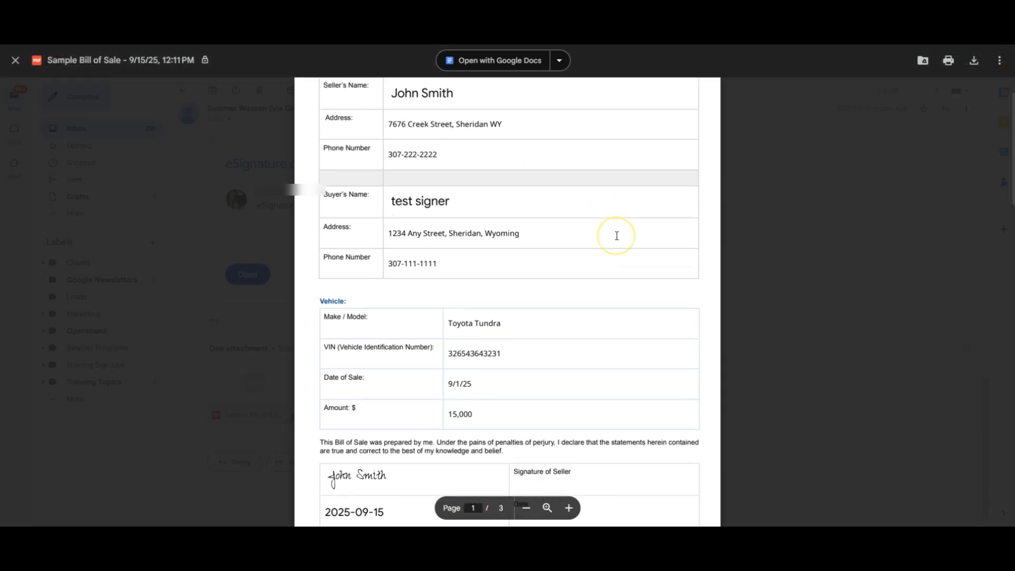
pyautogui.scroll(-5, 616, 236)
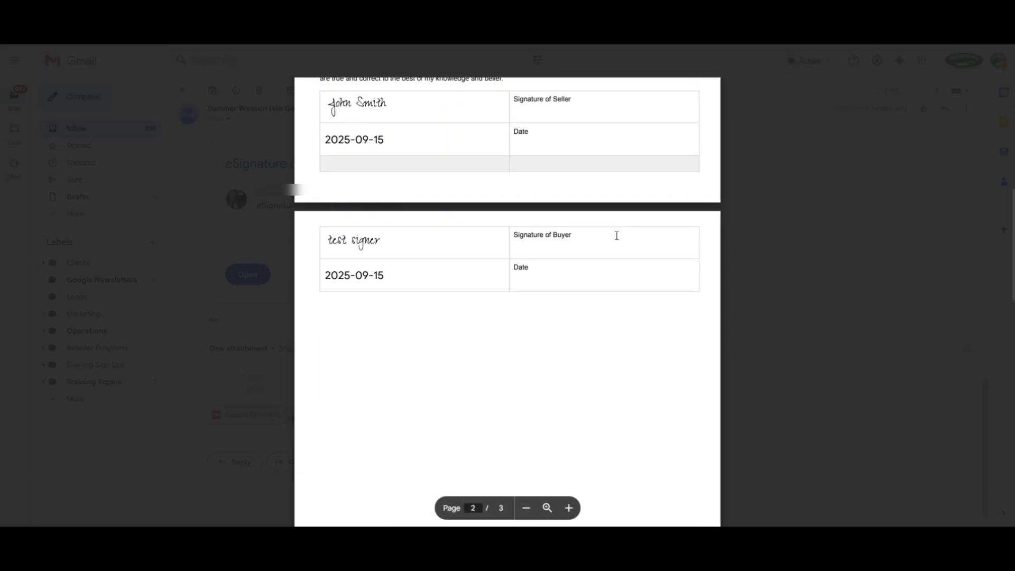
pyautogui.scroll(2, 616, 236)
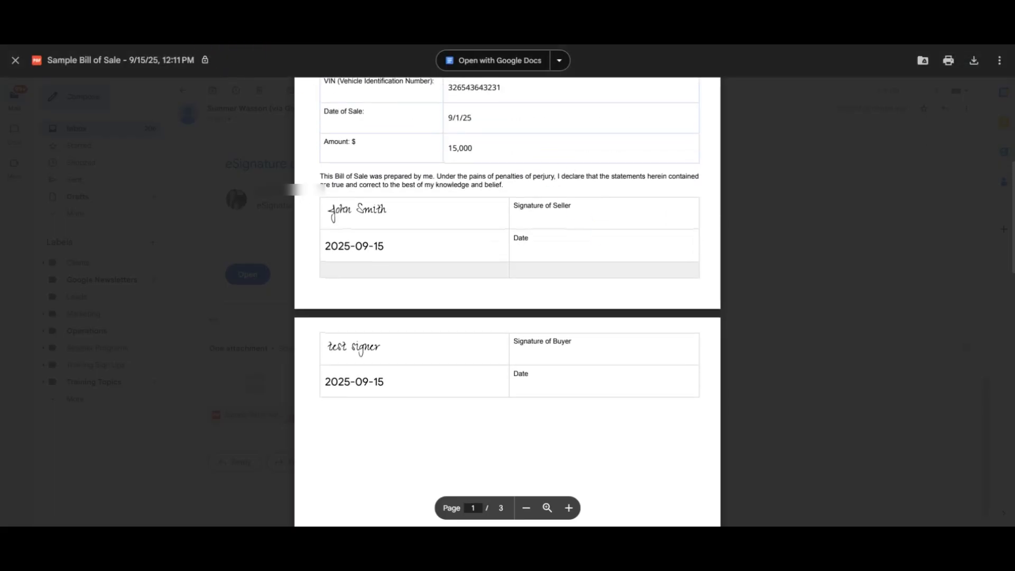